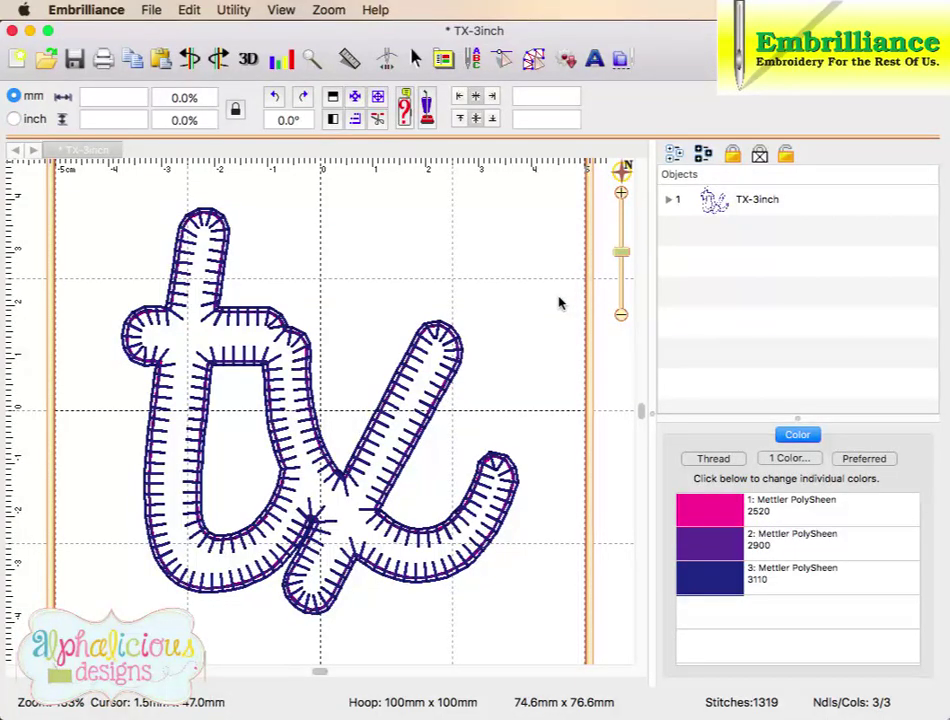
# Expand TX-3inch and inspect each of its colour parts: 2520, 2900 and 3110.
pyautogui.click(669, 200)
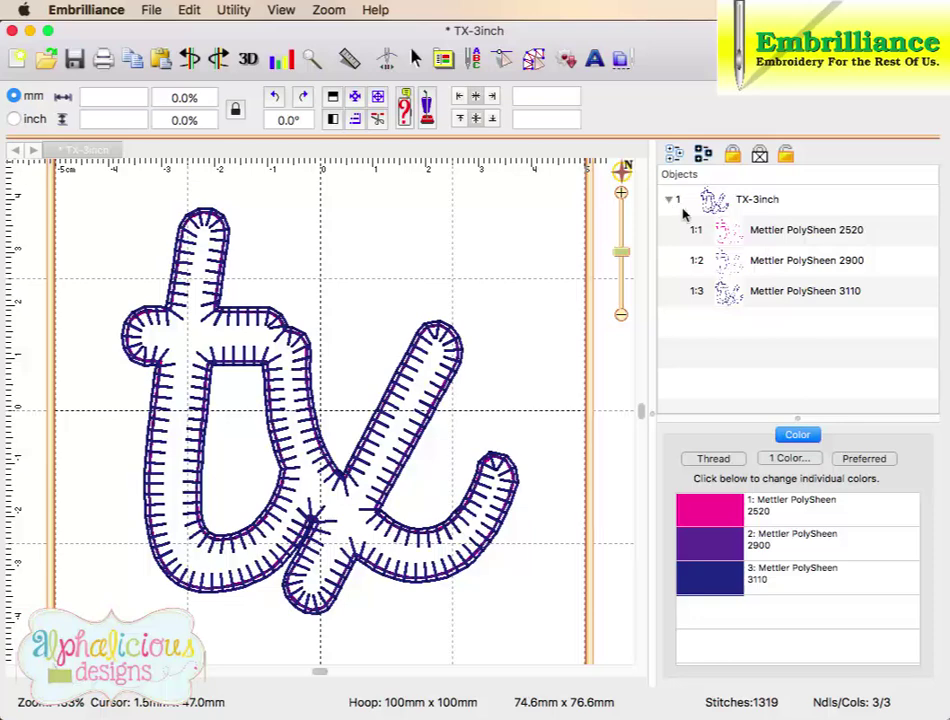
pyautogui.click(778, 238)
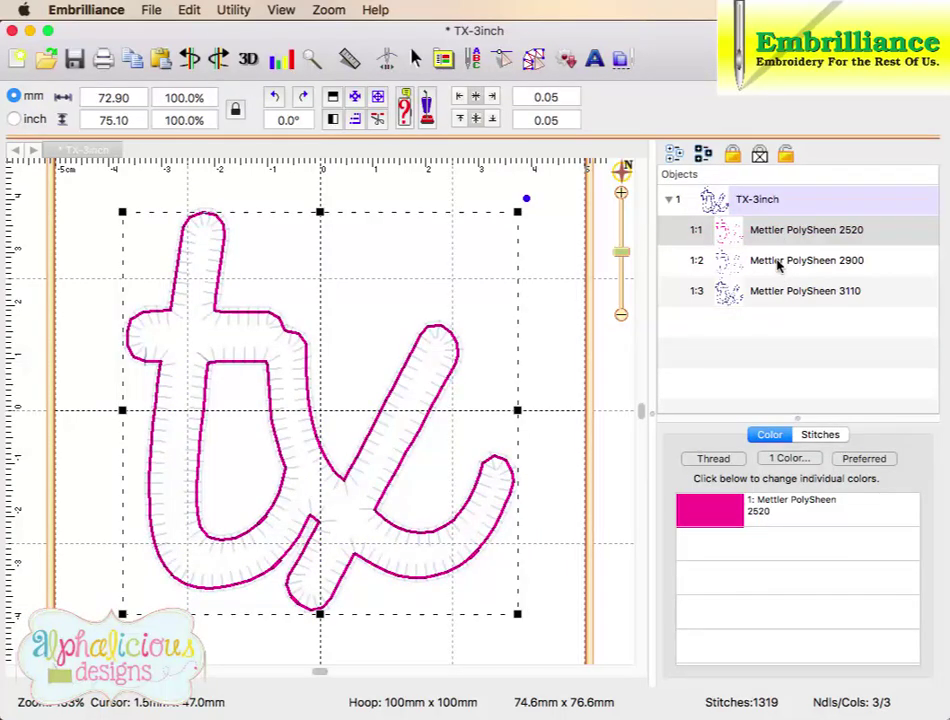
pyautogui.click(780, 264)
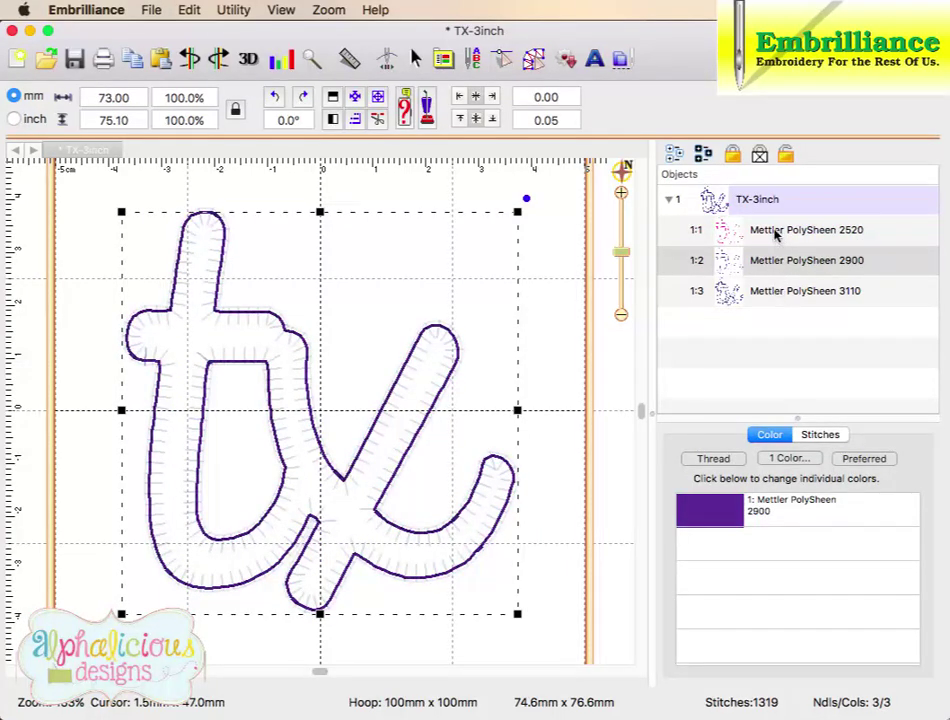
pyautogui.click(776, 232)
pyautogui.click(781, 262)
pyautogui.click(790, 292)
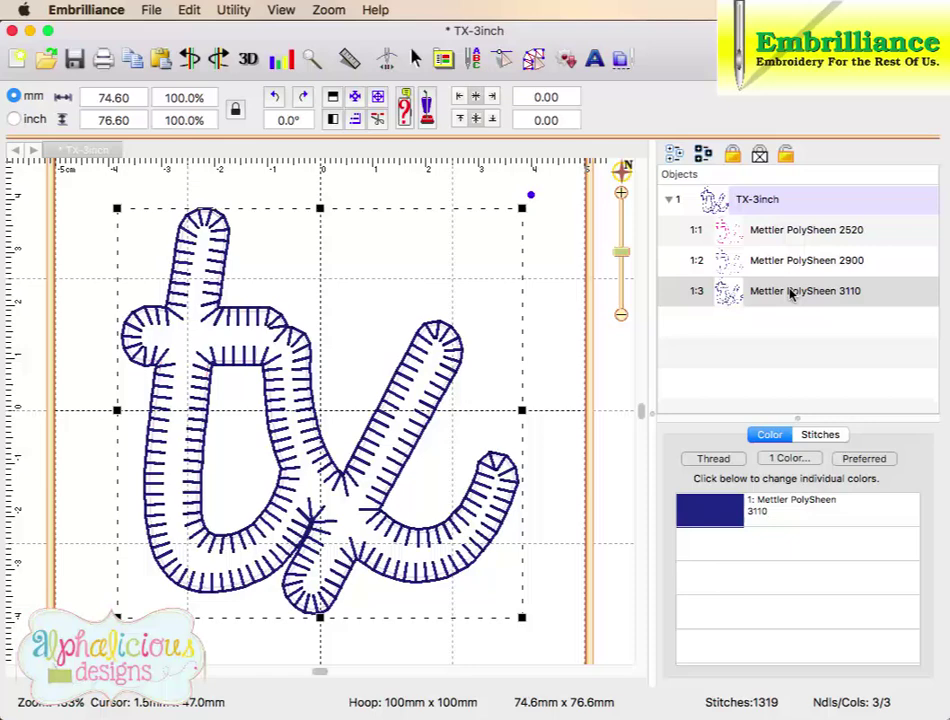
# Open the pink 2520 colour's thread settings, browse the Threads list, then return to Applique settings.
pyautogui.click(748, 229)
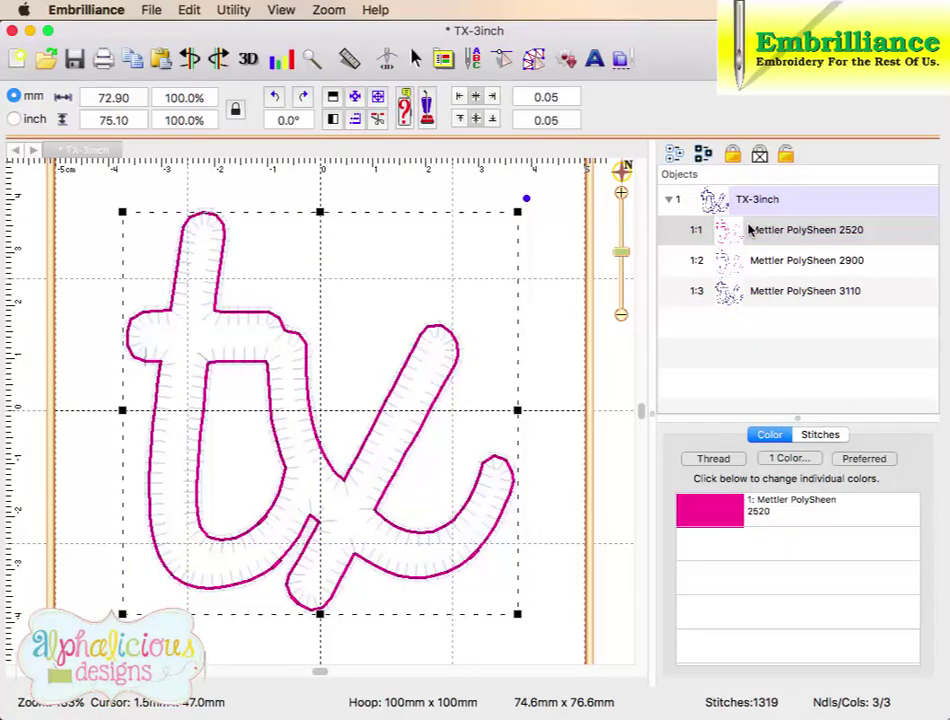
pyautogui.click(697, 519)
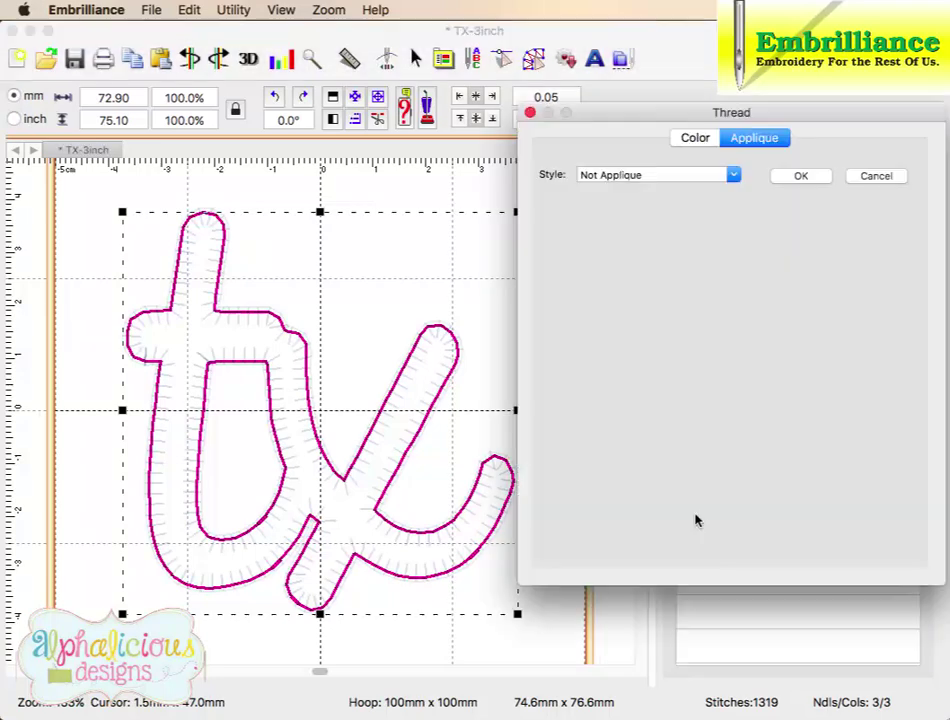
pyautogui.click(697, 138)
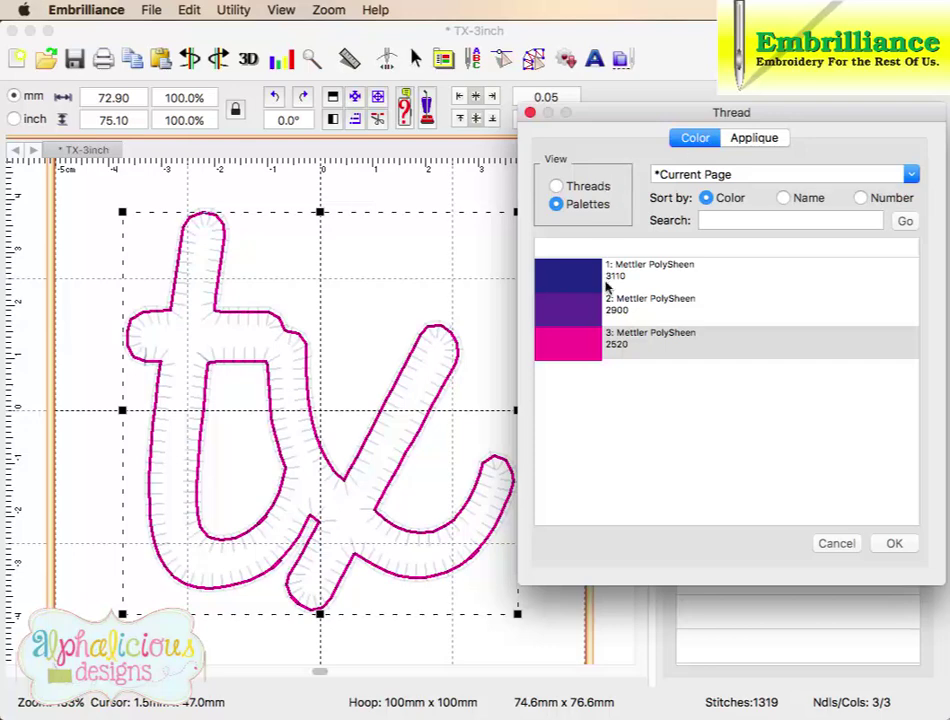
pyautogui.click(576, 187)
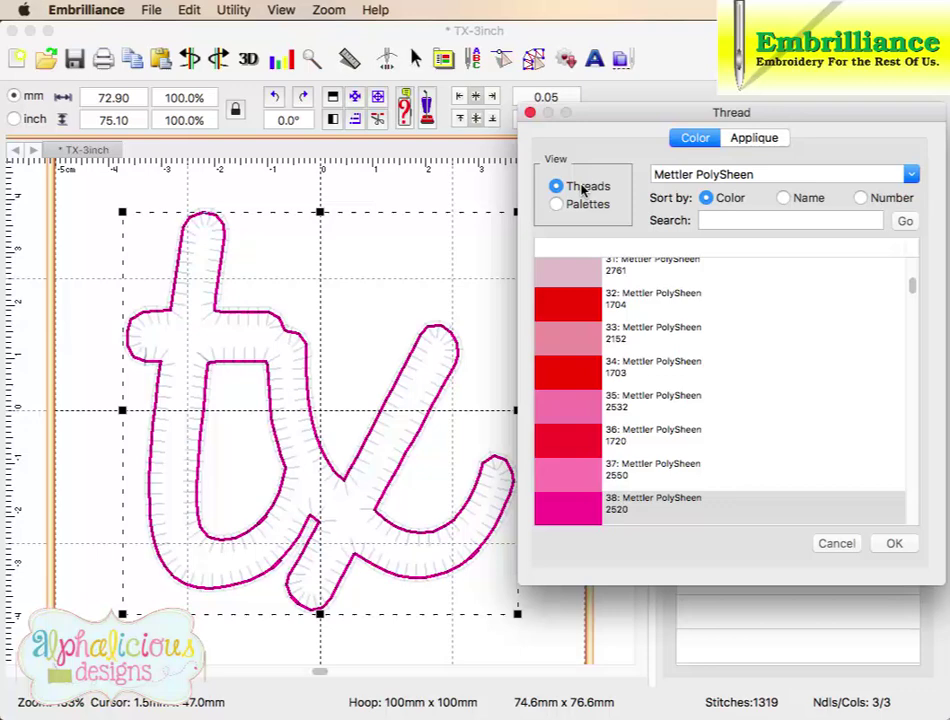
pyautogui.click(752, 138)
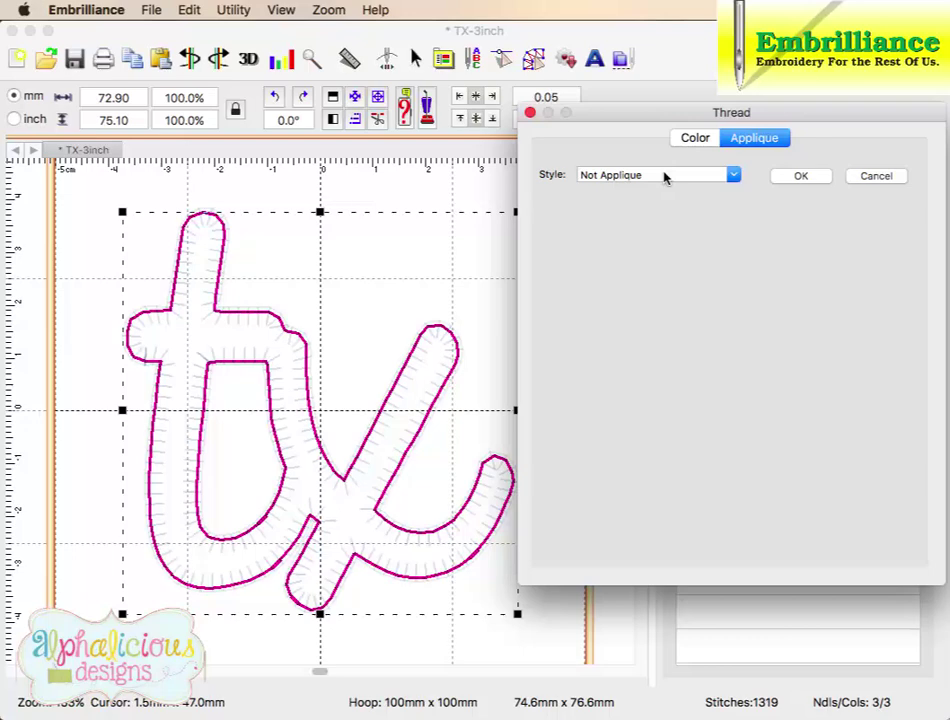
# Set pink 2520 to Applique Position style with Simulated fabric view and 0 mm inflate.
pyautogui.click(734, 175)
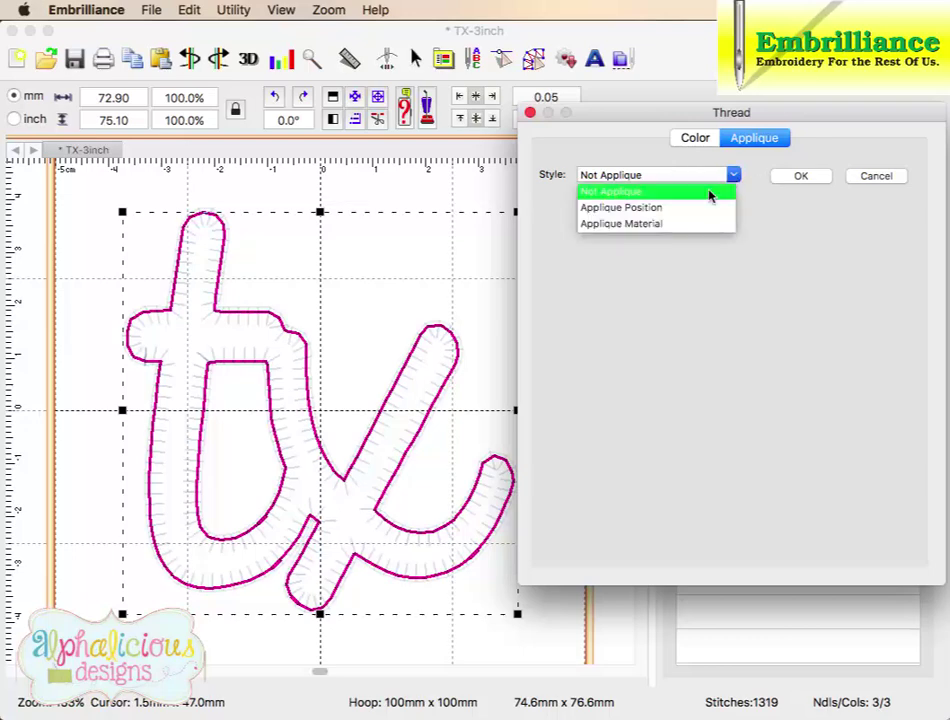
pyautogui.click(655, 208)
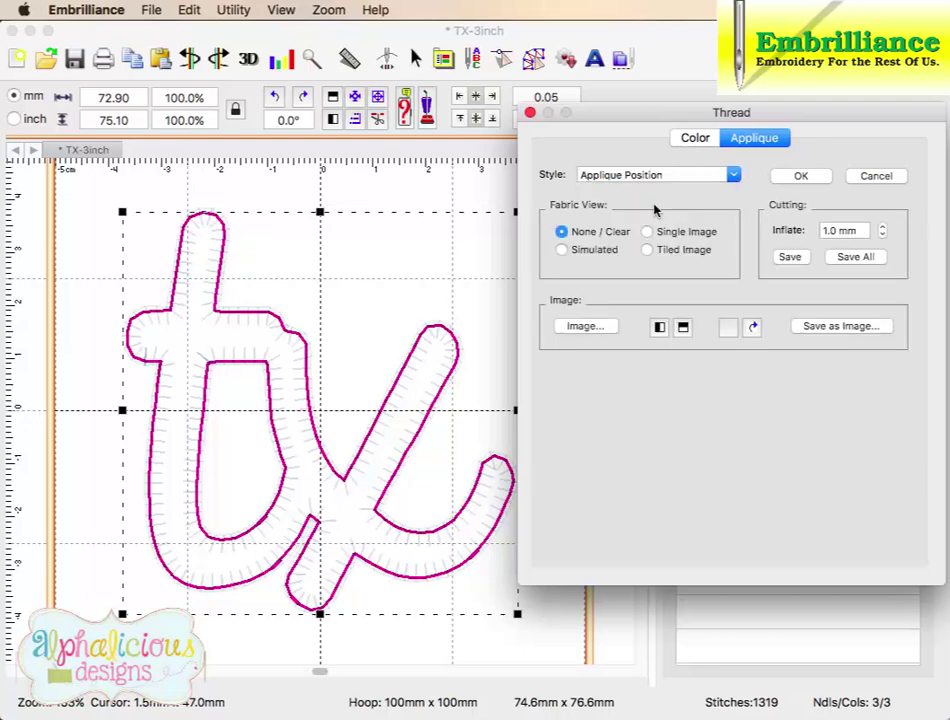
pyautogui.click(562, 250)
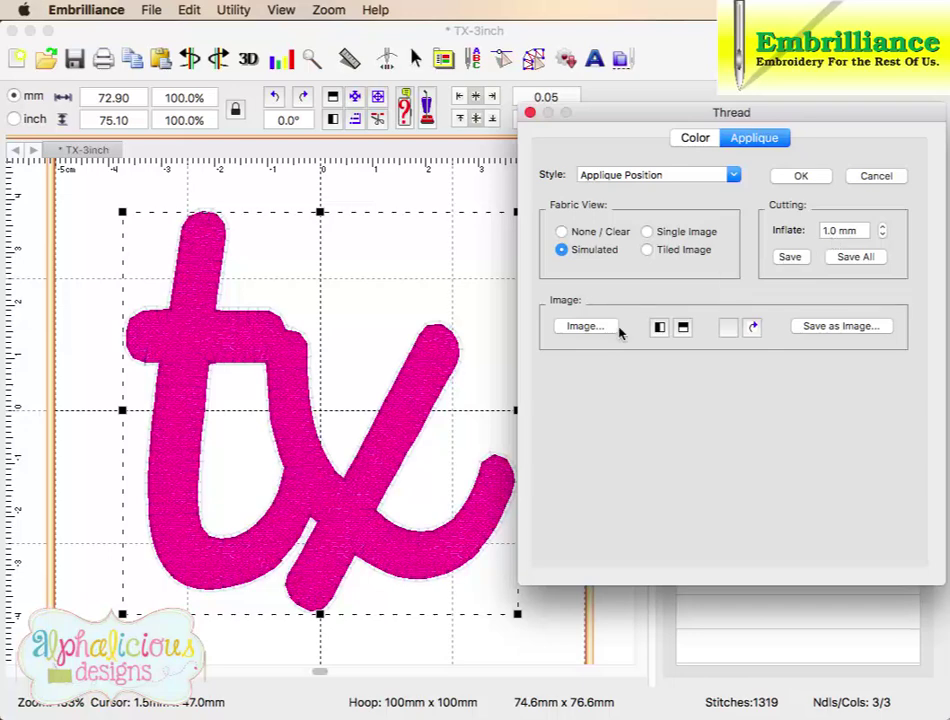
pyautogui.doubleClick(829, 230)
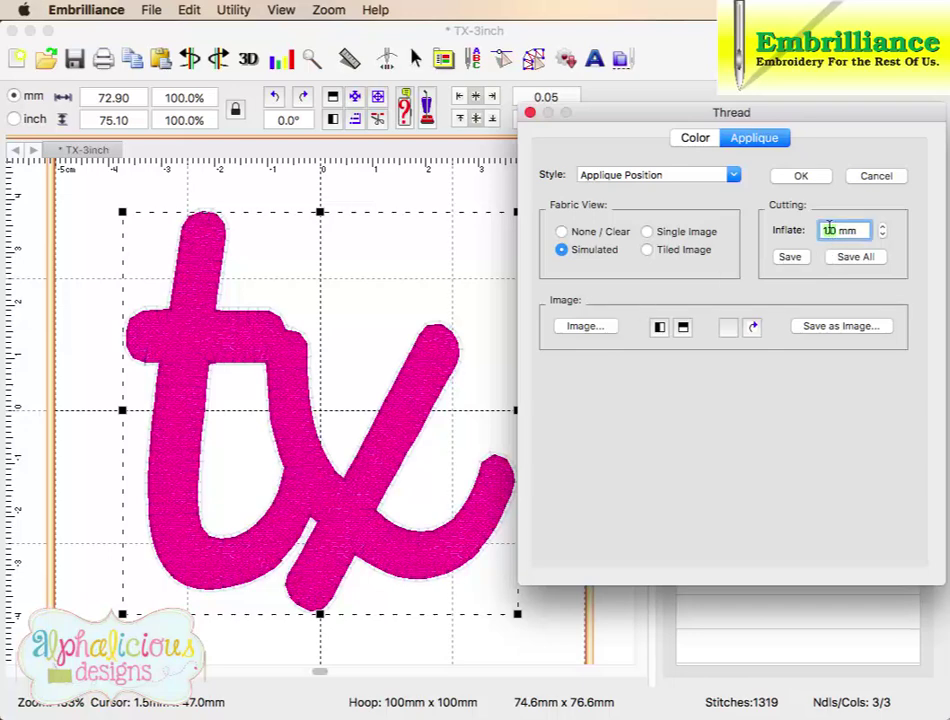
pyautogui.write('0')
# Save the cut file in STUDIO format to the Desktop as TX-3inch_zero.studio.
pyautogui.click(795, 259)
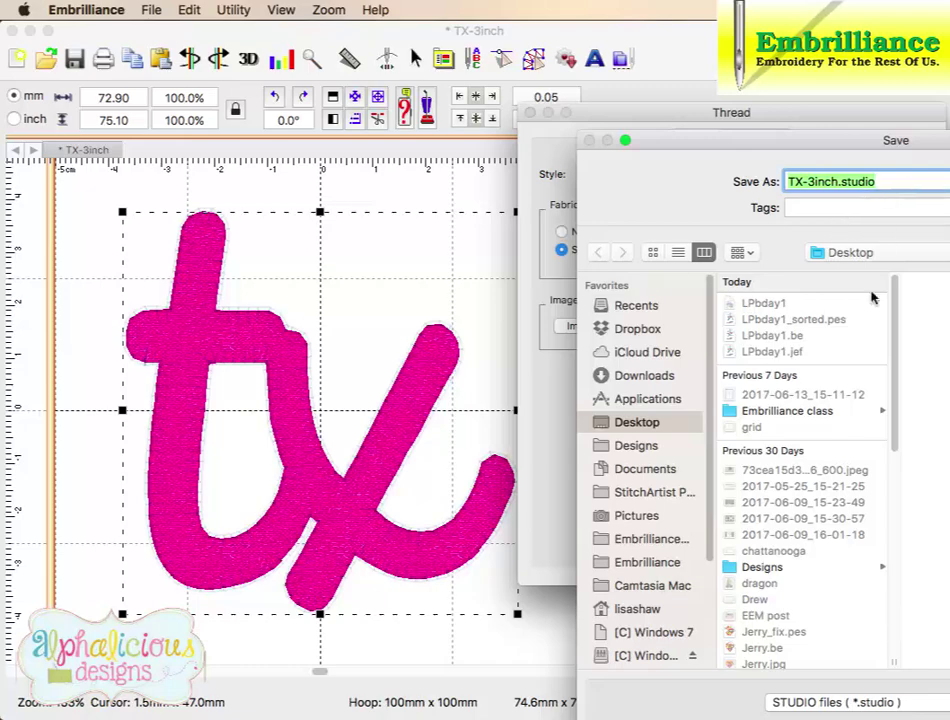
pyautogui.moveTo(896, 142); pyautogui.dragTo(608, 62)
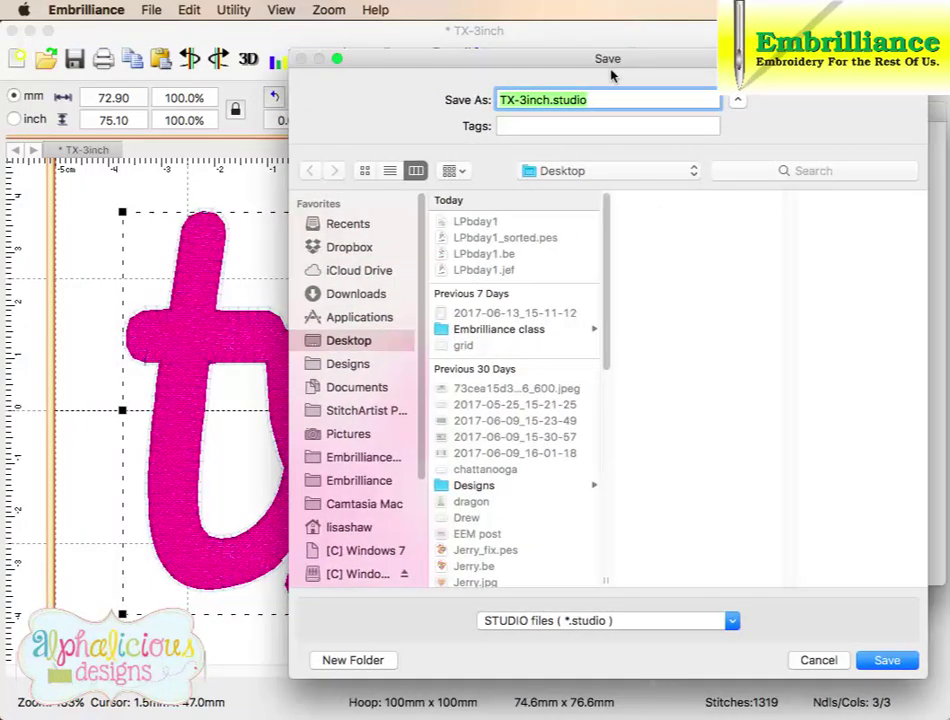
pyautogui.click(657, 624)
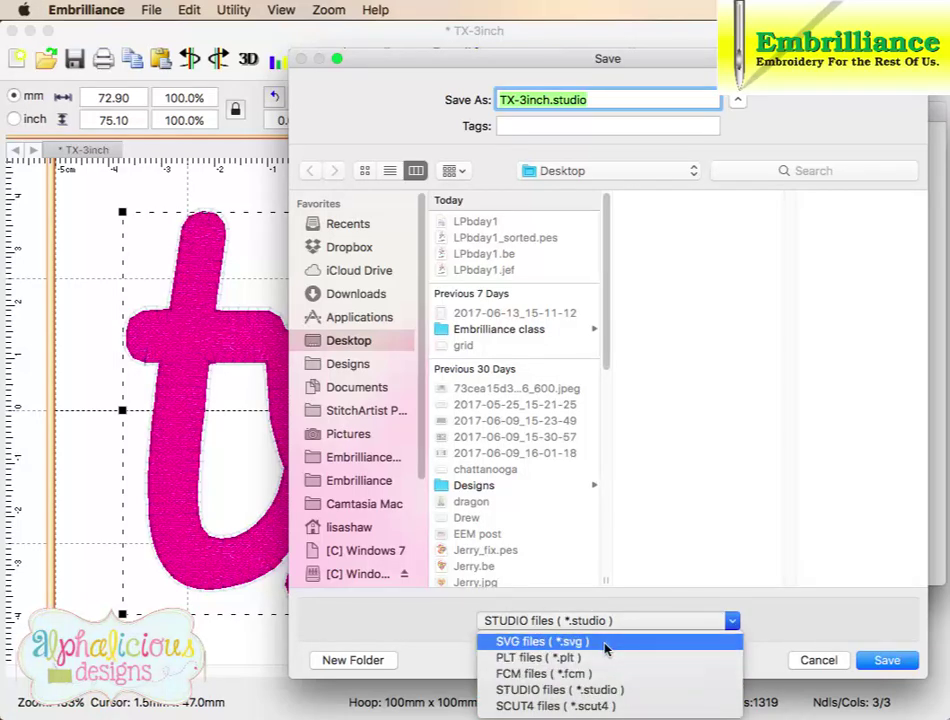
pyautogui.click(617, 690)
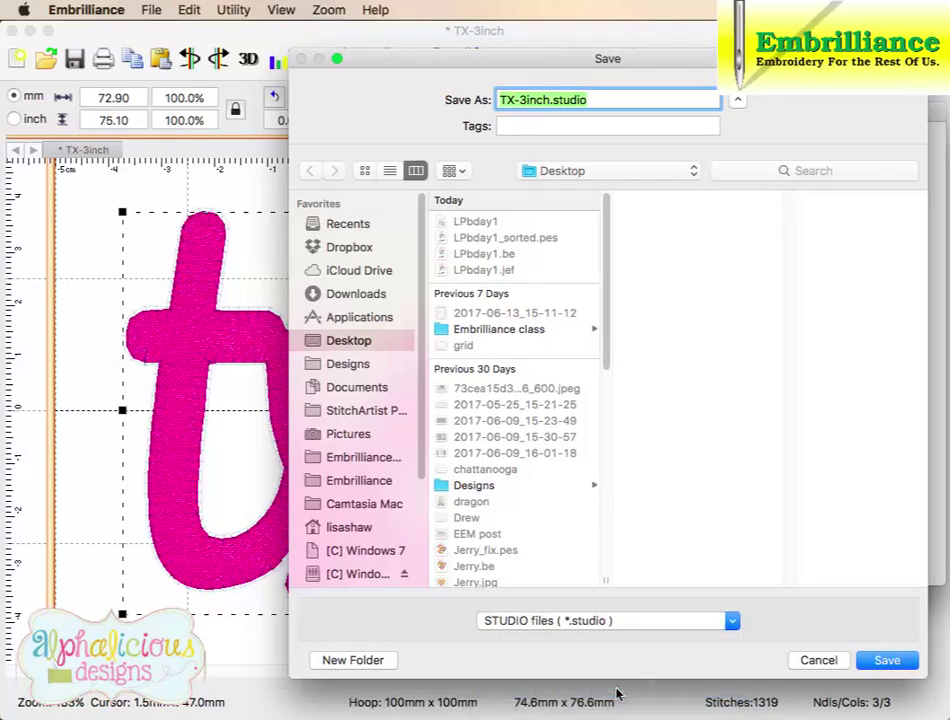
pyautogui.click(552, 103)
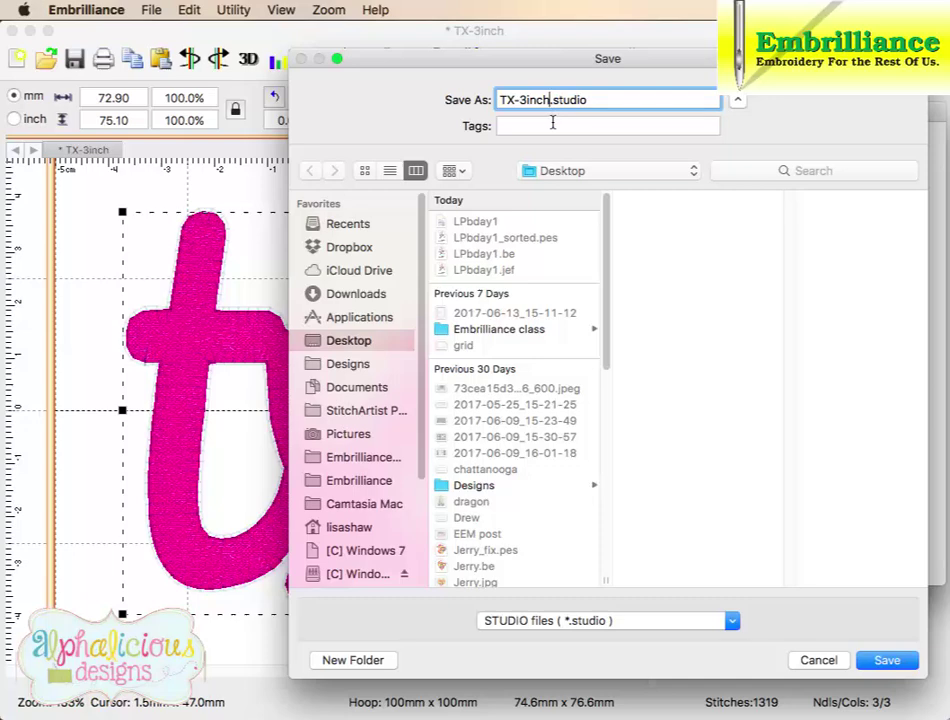
pyautogui.write('_zero')
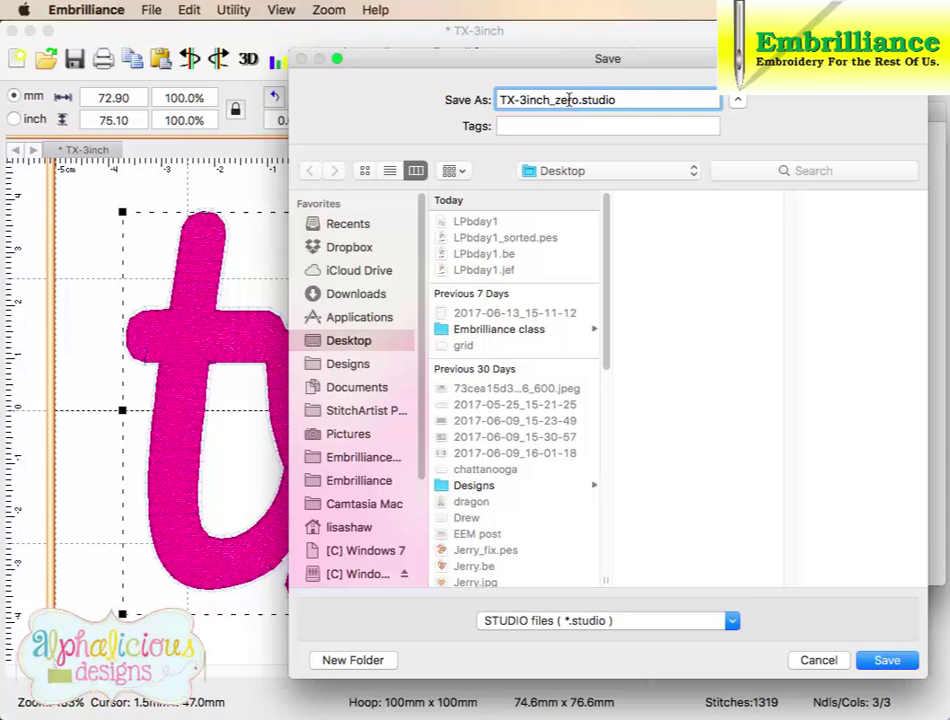
pyautogui.click(886, 660)
# Change the inflate to 1.5 mm and name the cut file TX-3inch_1_5.
pyautogui.doubleClick(825, 231)
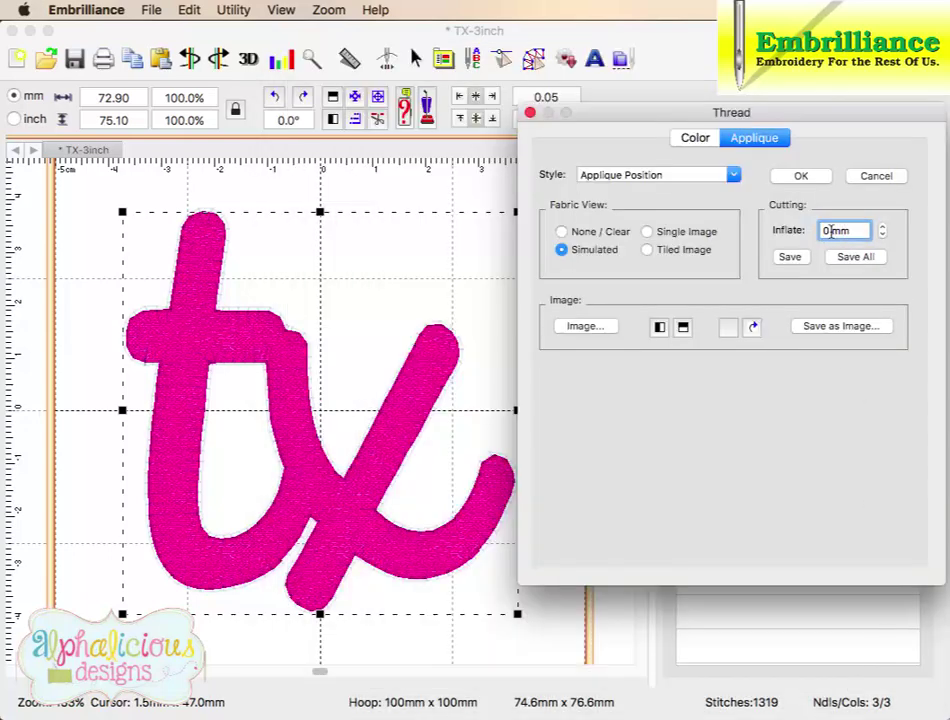
pyautogui.write('1.5')
pyautogui.click(789, 256)
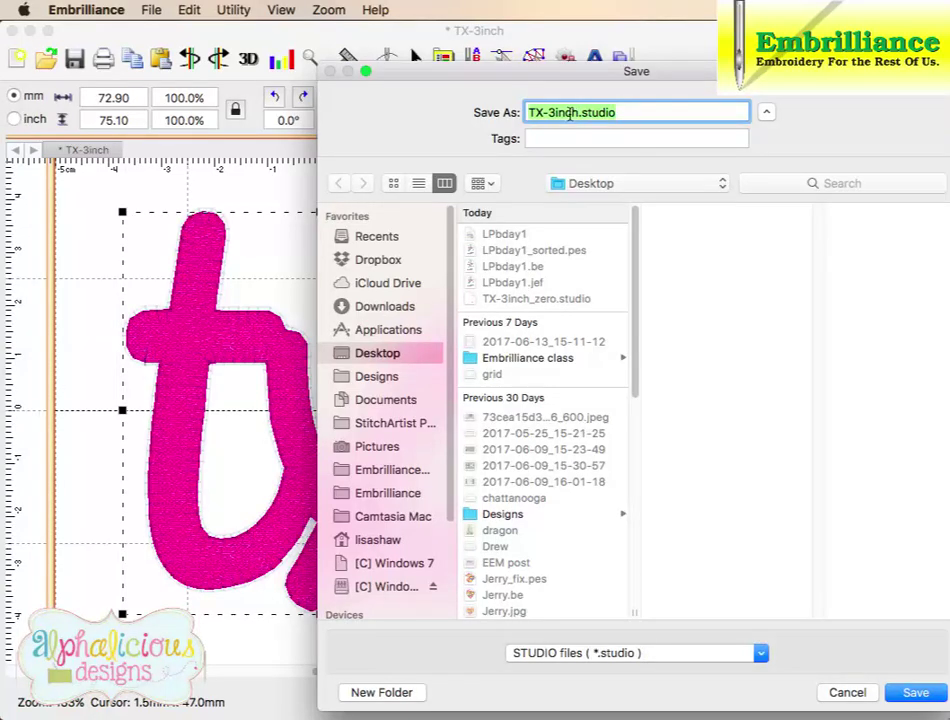
pyautogui.click(578, 113)
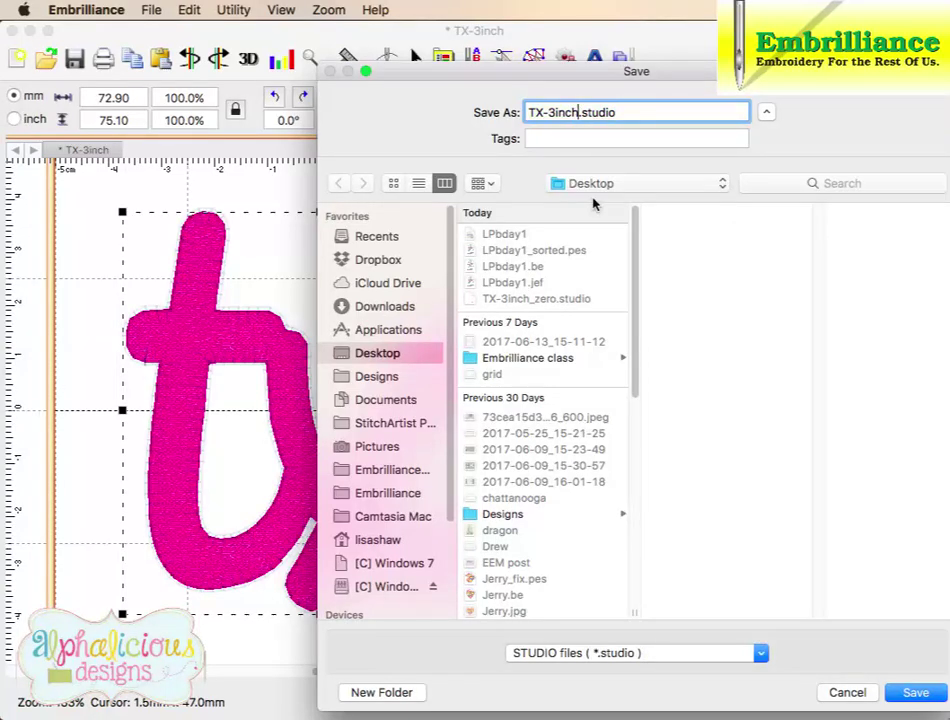
pyautogui.write('_1_5')
# Finish saving TX-3inch_1_5.studio, then change the inflate to 3 mm.
pyautogui.click(916, 692)
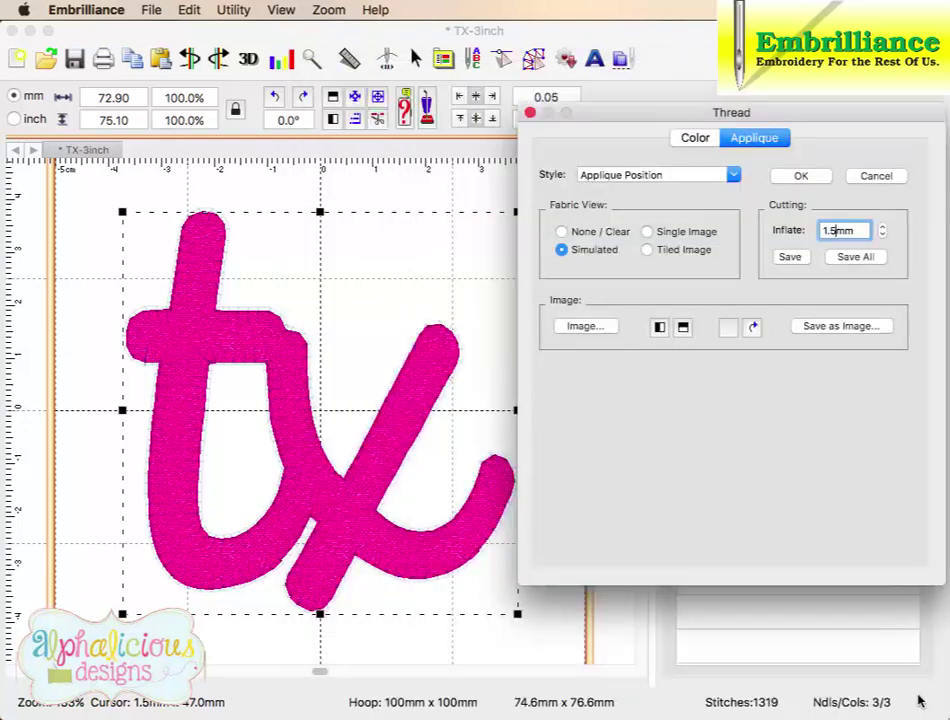
pyautogui.moveTo(840, 231); pyautogui.dragTo(812, 228)
pyautogui.write('3')
# Save the 3 mm cut file to the Desktop as TX-3inch_3.studio.
pyautogui.click(799, 257)
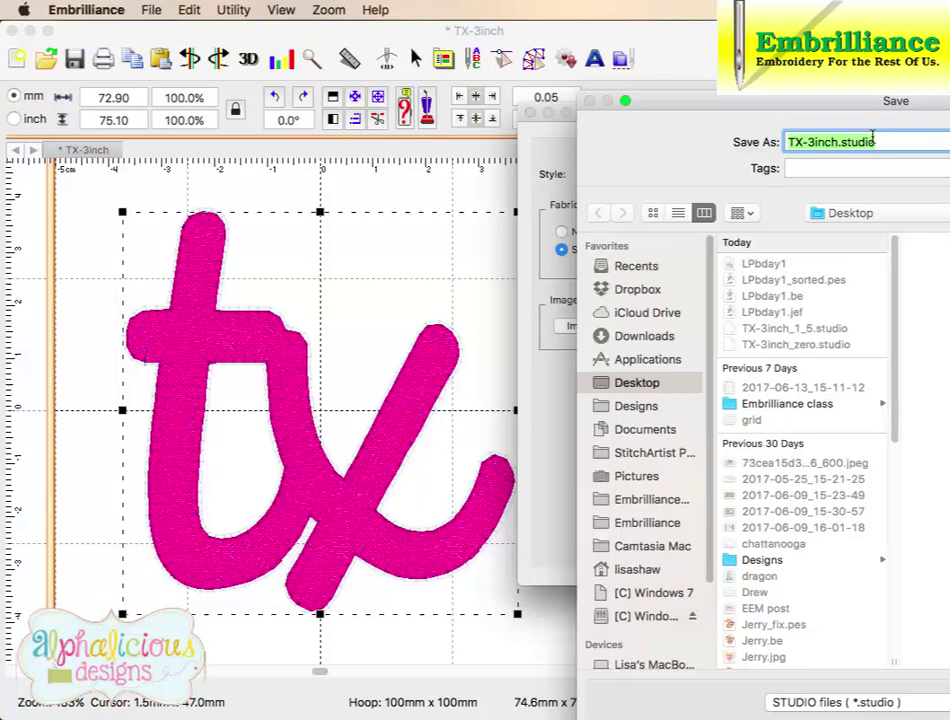
pyautogui.moveTo(865, 113); pyautogui.dragTo(610, 43)
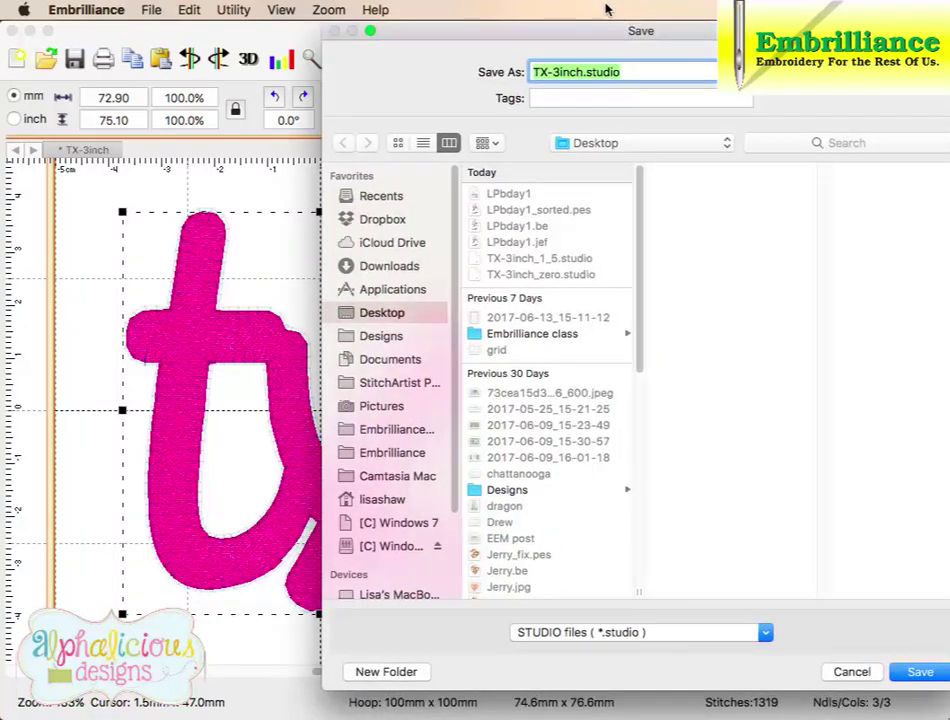
pyautogui.click(585, 72)
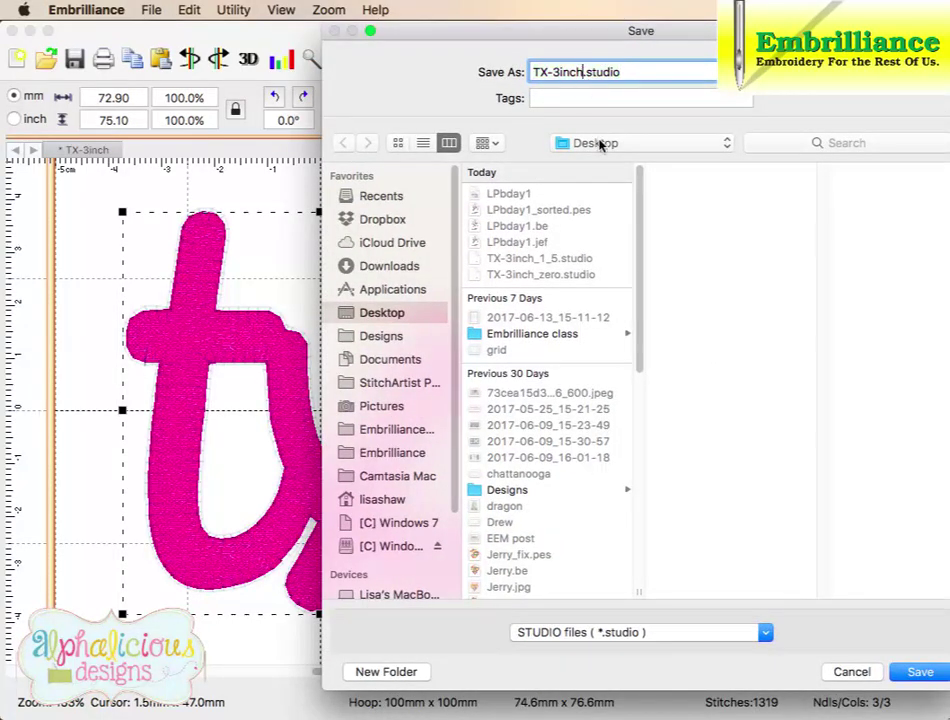
pyautogui.write('_3')
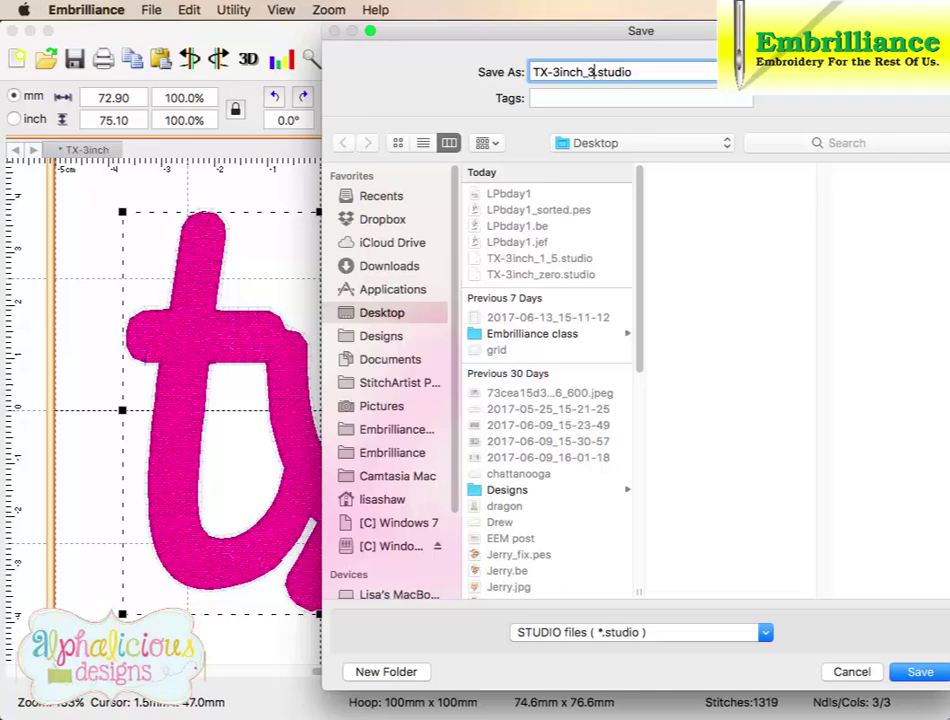
pyautogui.click(918, 672)
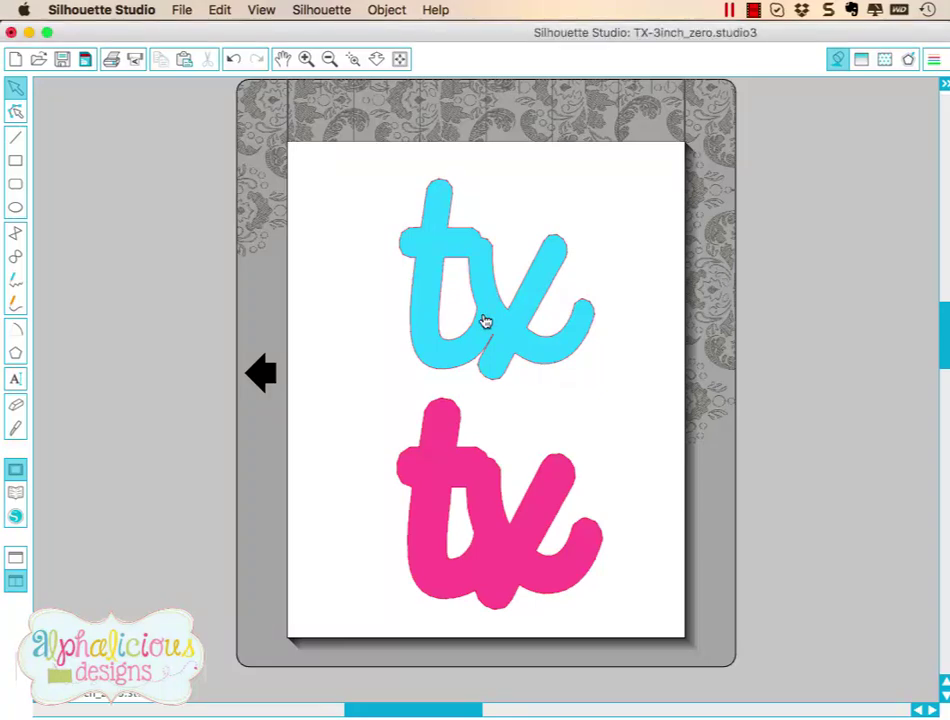
# Move the cyan tx shape down so it overlaps the pink tx shape.
pyautogui.moveTo(485, 321); pyautogui.dragTo(488, 546)
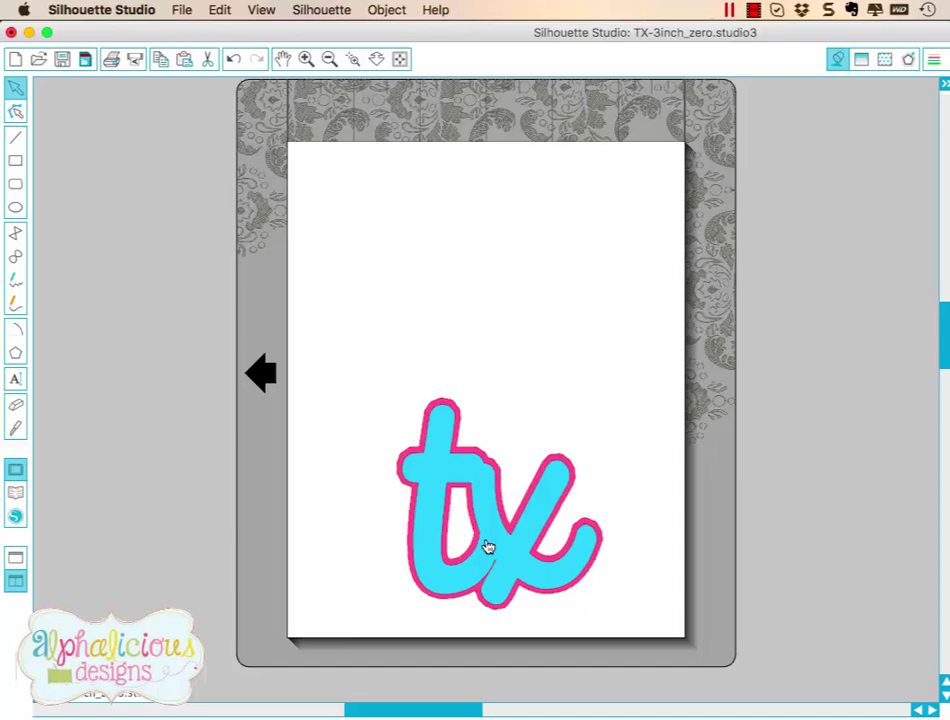